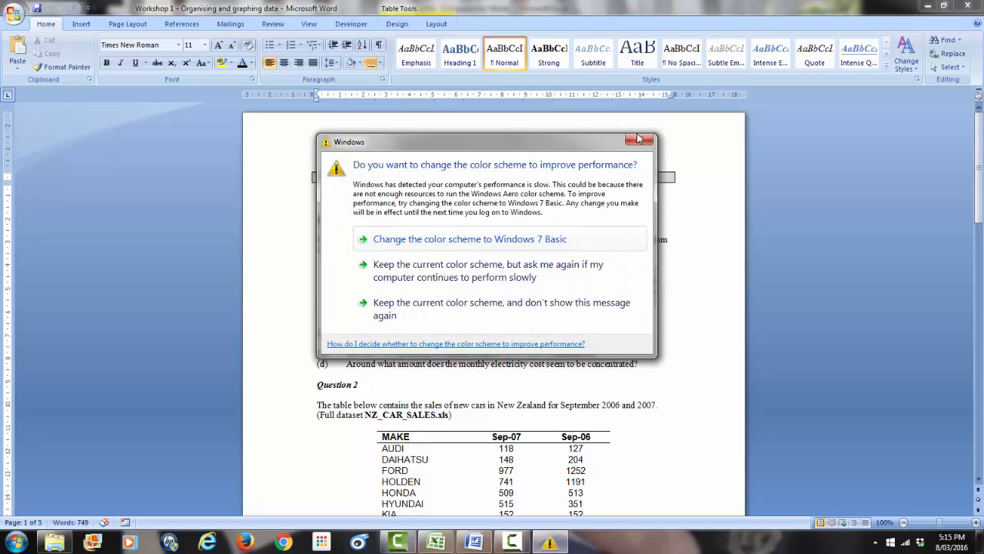
- Dismiss each Windows color scheme performance prompt without changing the scheme
{"action": "left_click", "coordinate": [641, 140]}
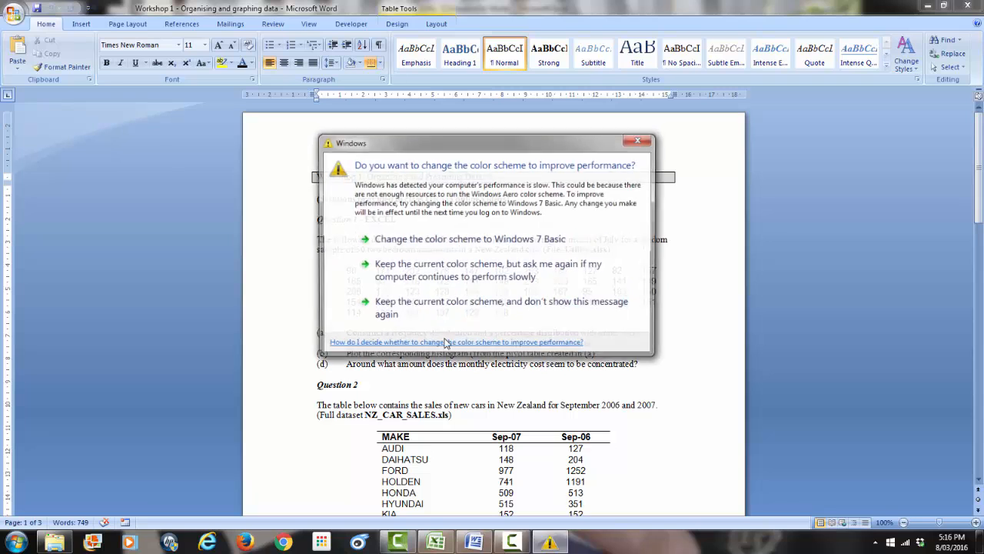
{"action": "left_click", "coordinate": [638, 142]}
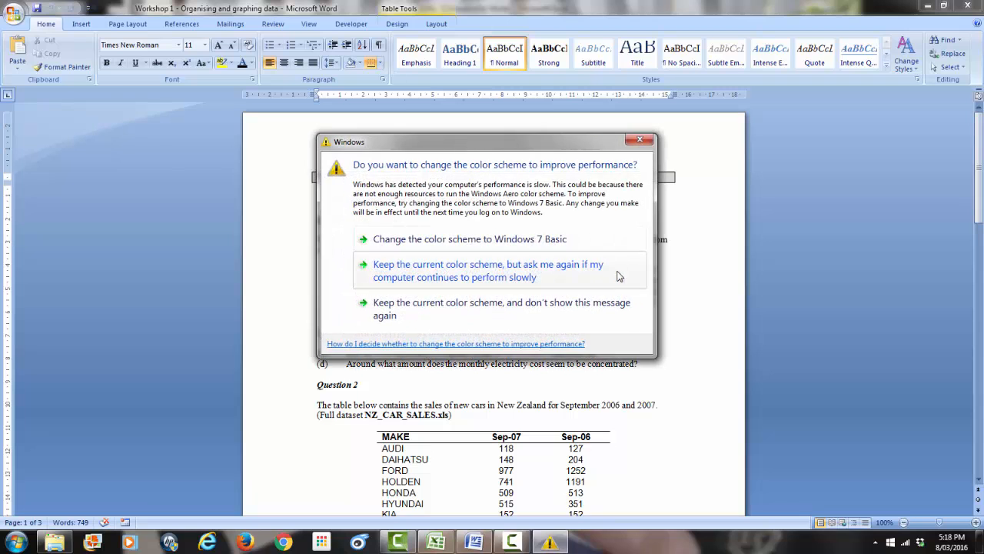
{"action": "left_click", "coordinate": [639, 139]}
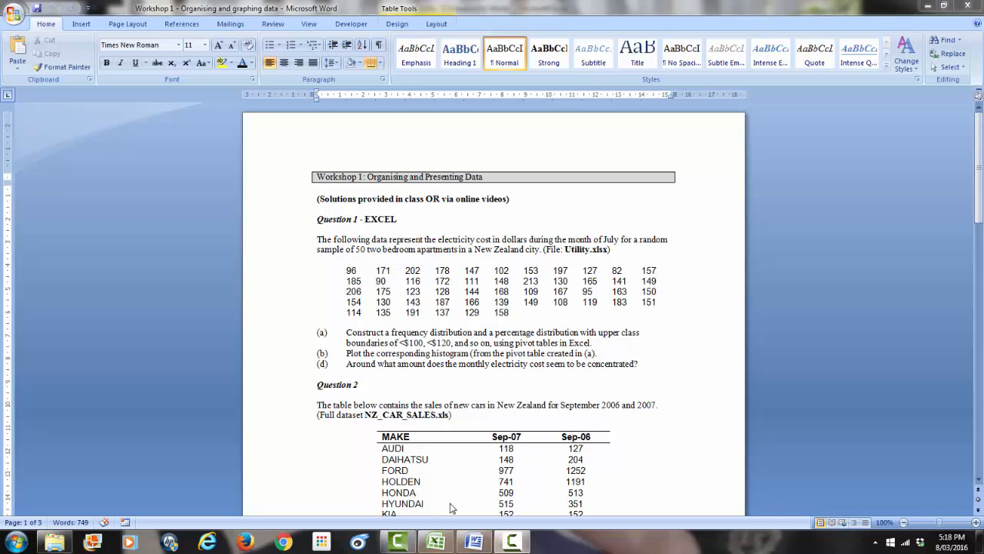
- Switch to the Utility workbook in Excel and review the Utility Charge data column
{"action": "left_click", "coordinate": [435, 543]}
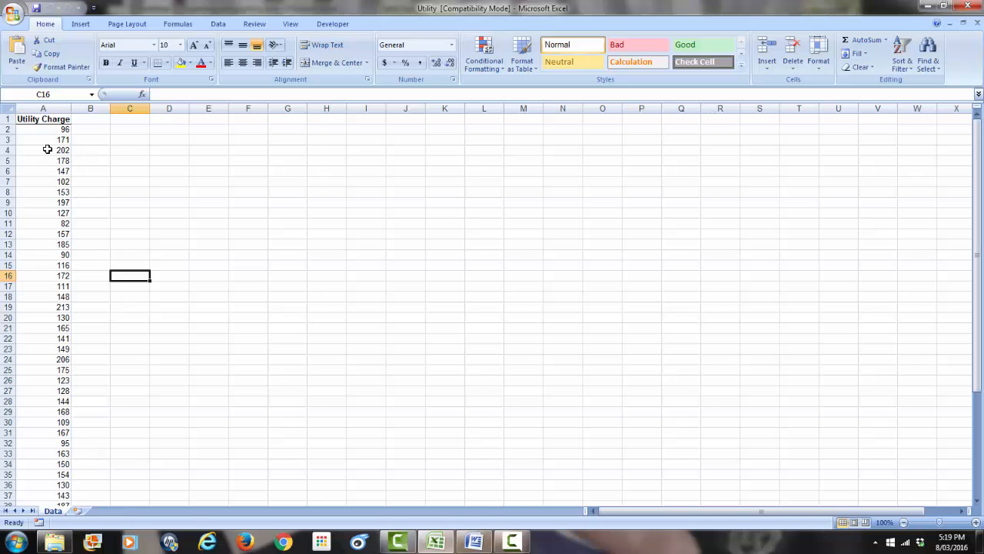
{"action": "left_click", "coordinate": [52, 108]}
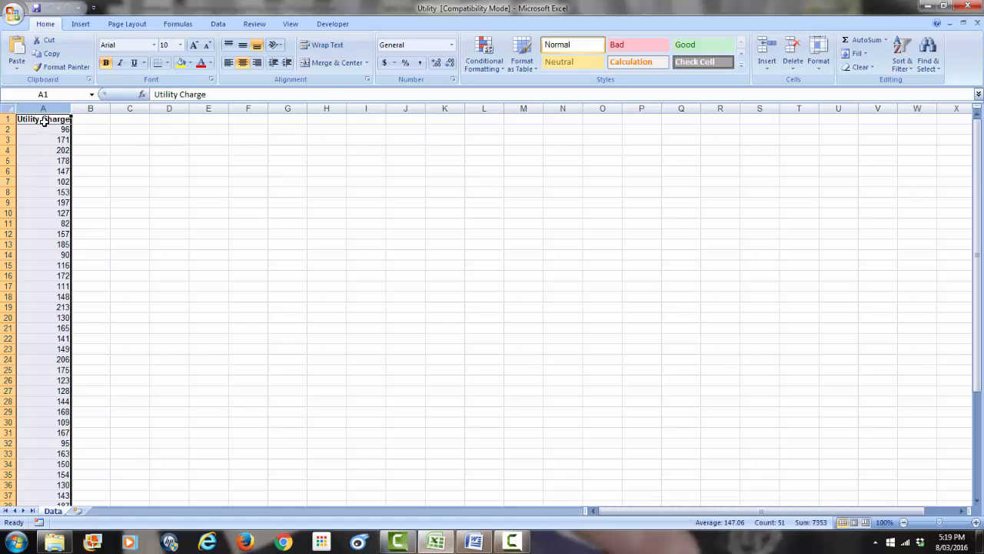
{"action": "left_click", "coordinate": [116, 389]}
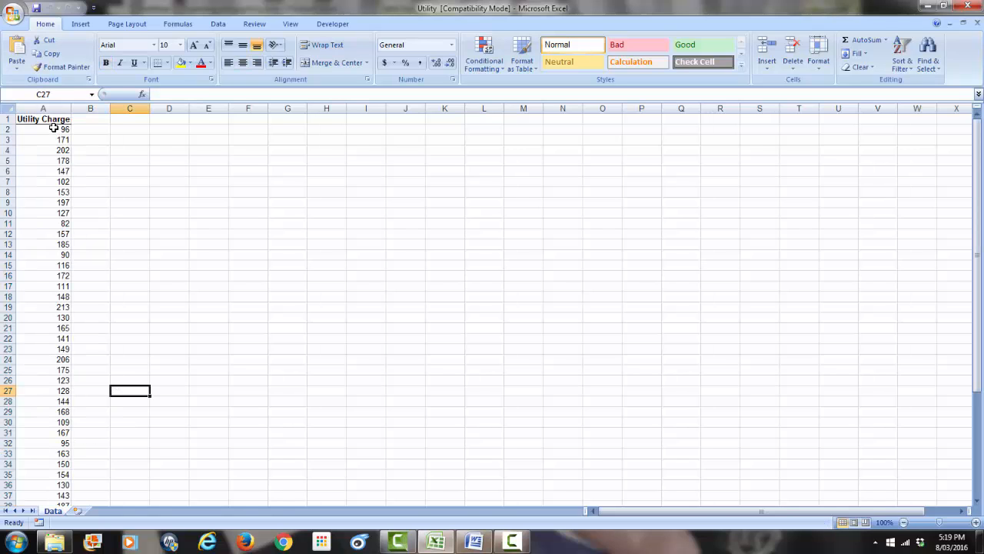
- Create a PivotTable on a new worksheet from the range Data!$A$1:$A$51, including the Utility Charge heading
{"action": "left_click", "coordinate": [84, 24]}
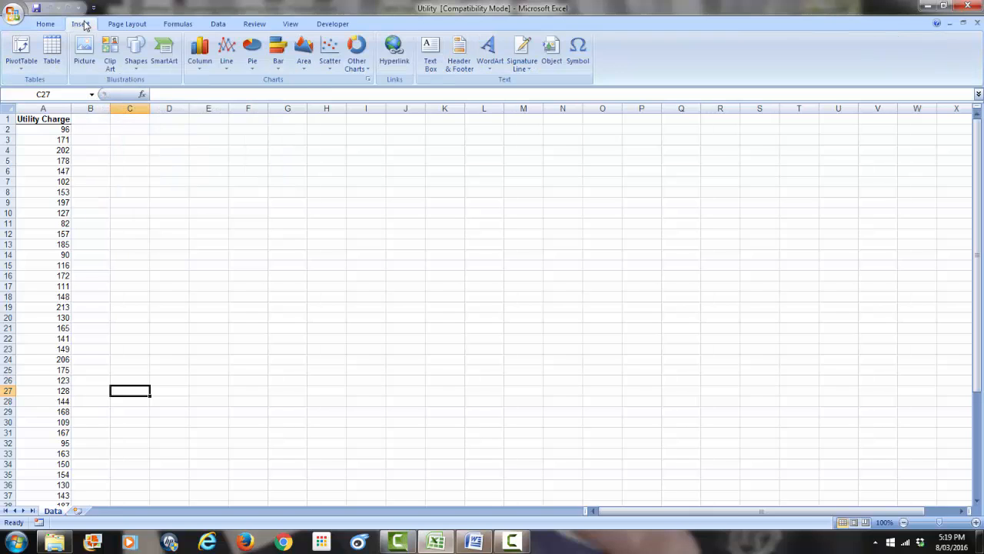
{"action": "left_click", "coordinate": [27, 58]}
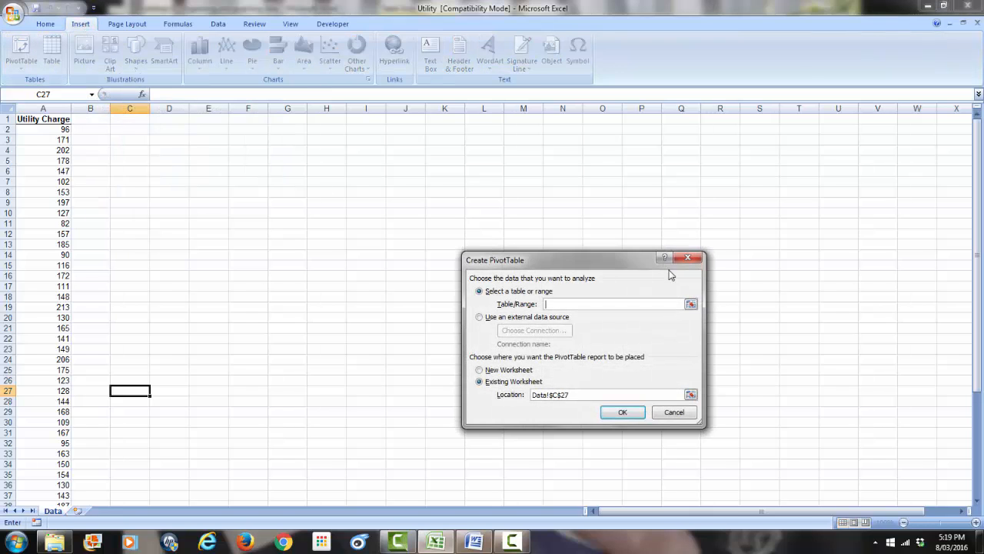
{"action": "left_click", "coordinate": [685, 260]}
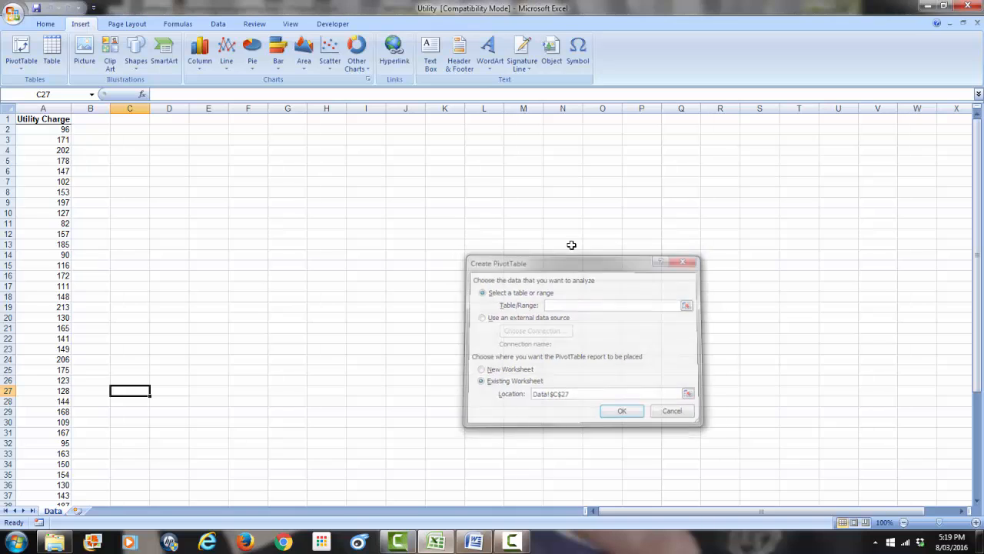
{"action": "left_click", "coordinate": [21, 70]}
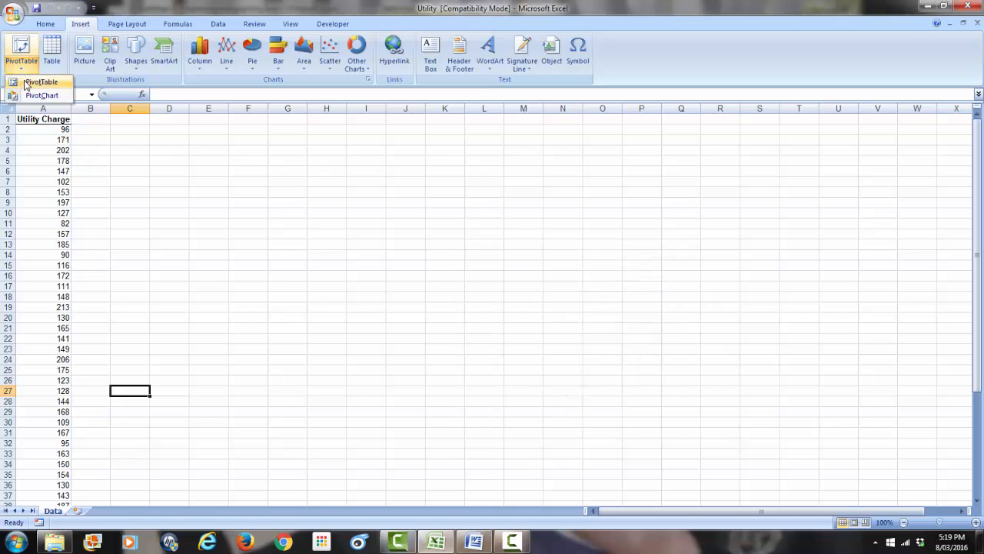
{"action": "left_click", "coordinate": [29, 82]}
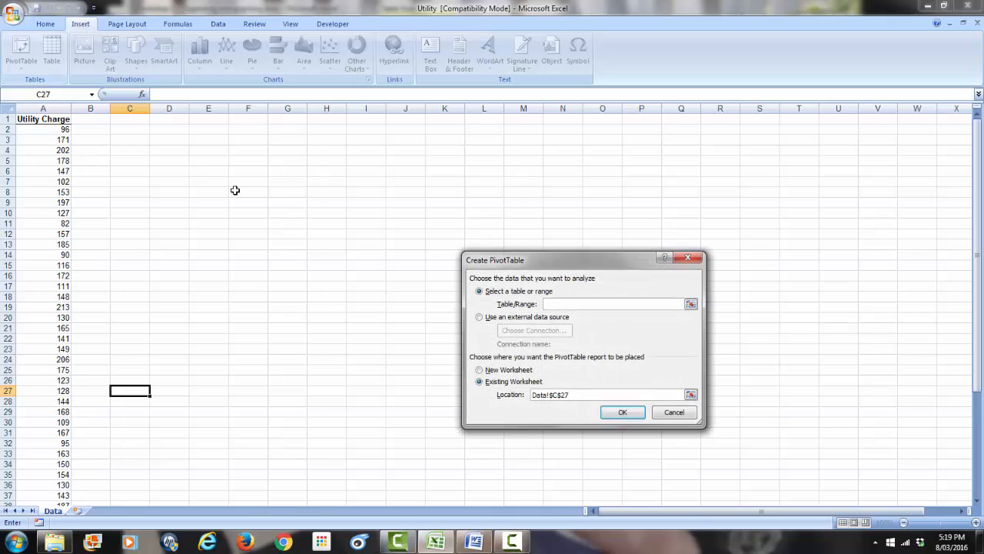
{"action": "left_click", "coordinate": [497, 374]}
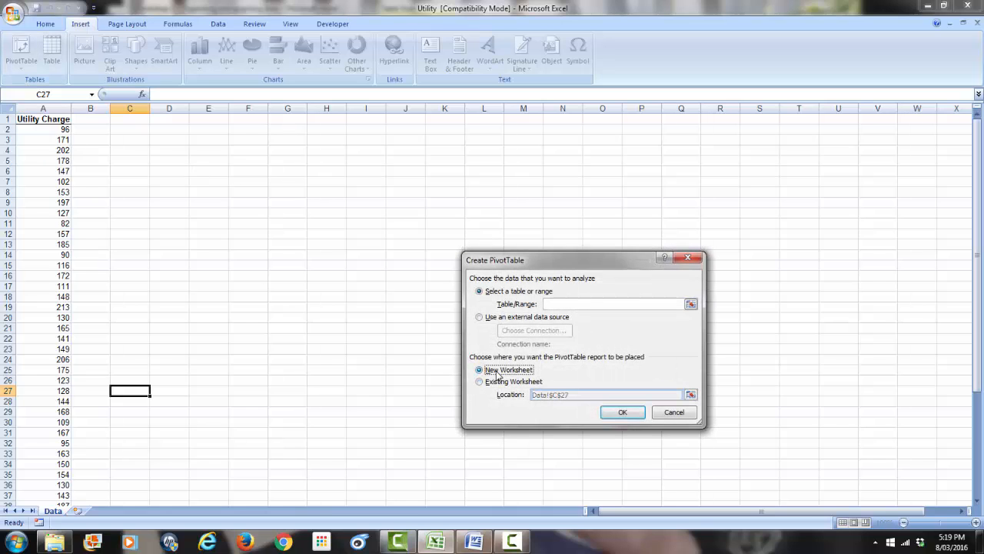
{"action": "left_click", "coordinate": [691, 305]}
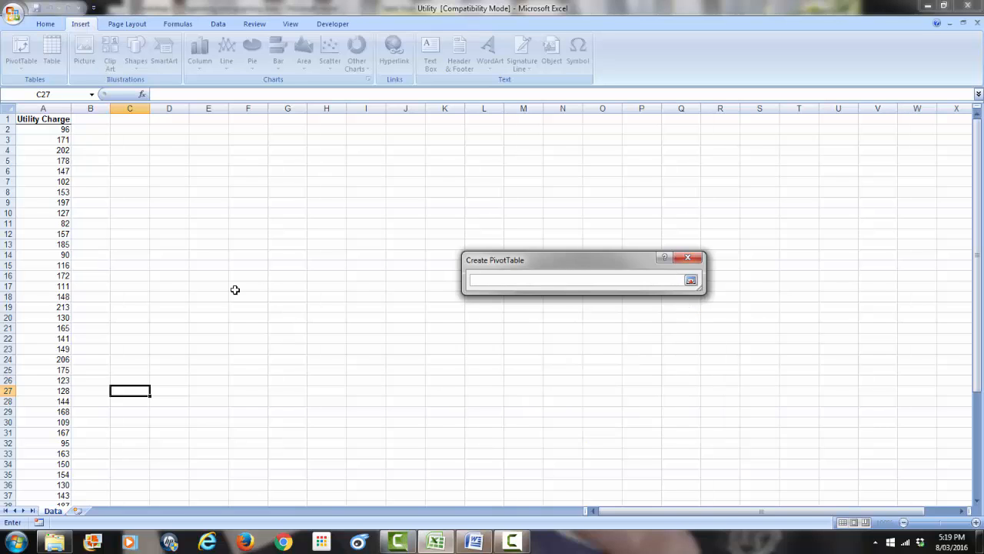
{"action": "left_click_drag", "start_coordinate": [43, 120], "coordinate": [46, 445]}
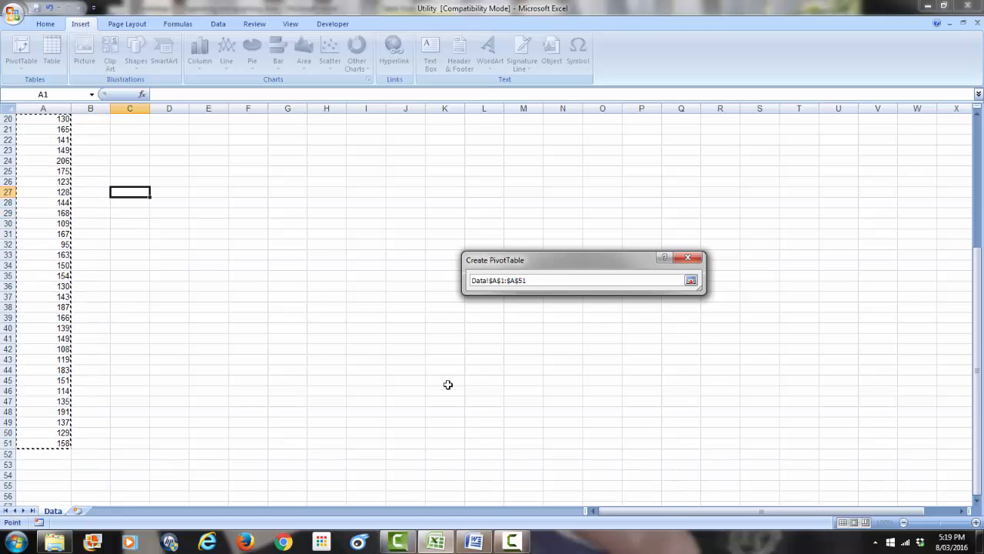
{"action": "left_click", "coordinate": [693, 281]}
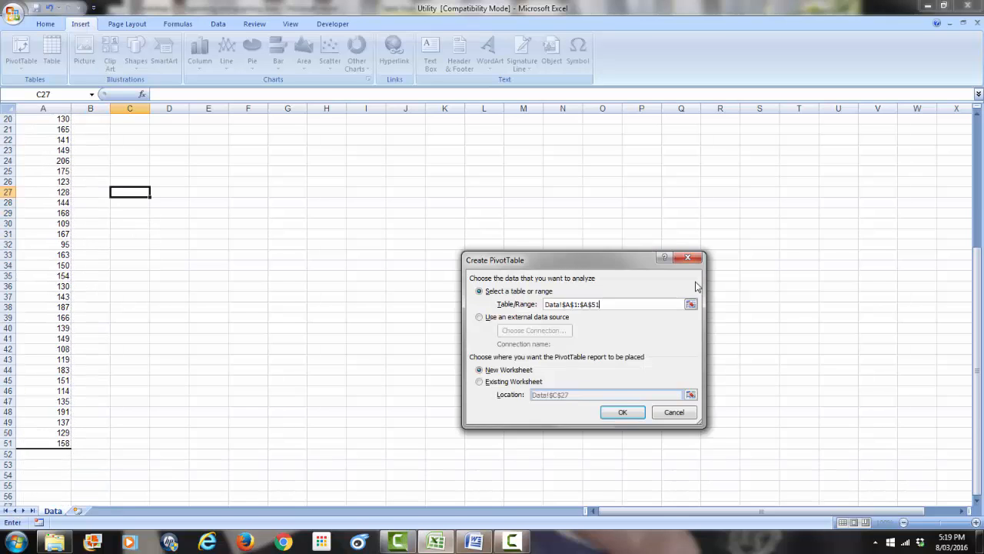
{"action": "left_click", "coordinate": [623, 413]}
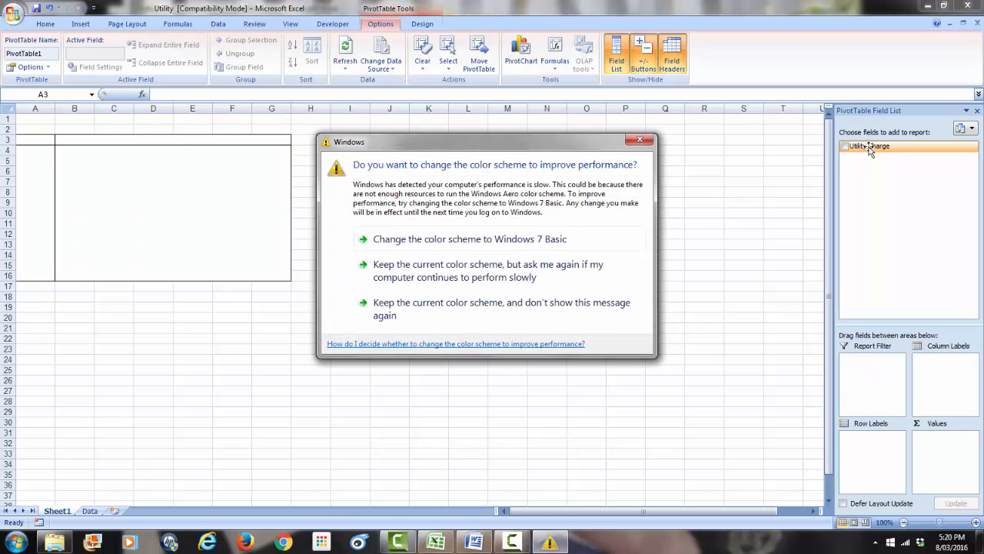
- Dismiss the color scheme prompt and place the Utility Charge field in the PivotTable's row labels
{"action": "left_click", "coordinate": [639, 140]}
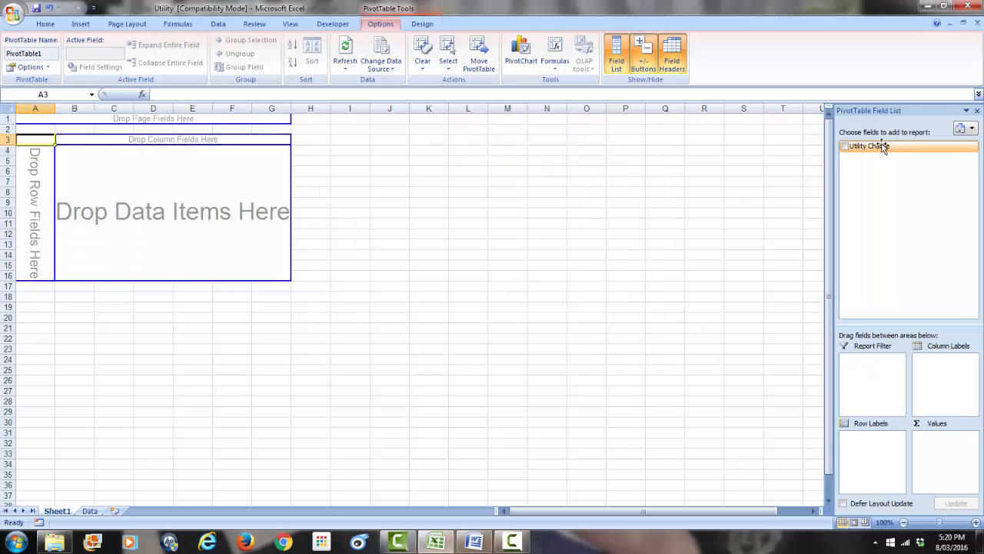
{"action": "left_click_drag", "start_coordinate": [883, 148], "coordinate": [868, 443]}
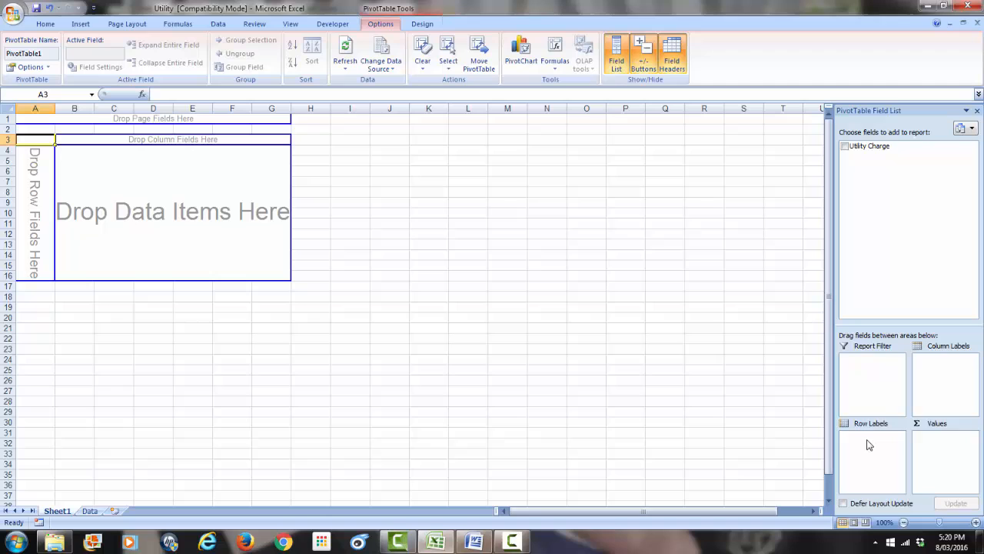
{"action": "left_click", "coordinate": [846, 147]}
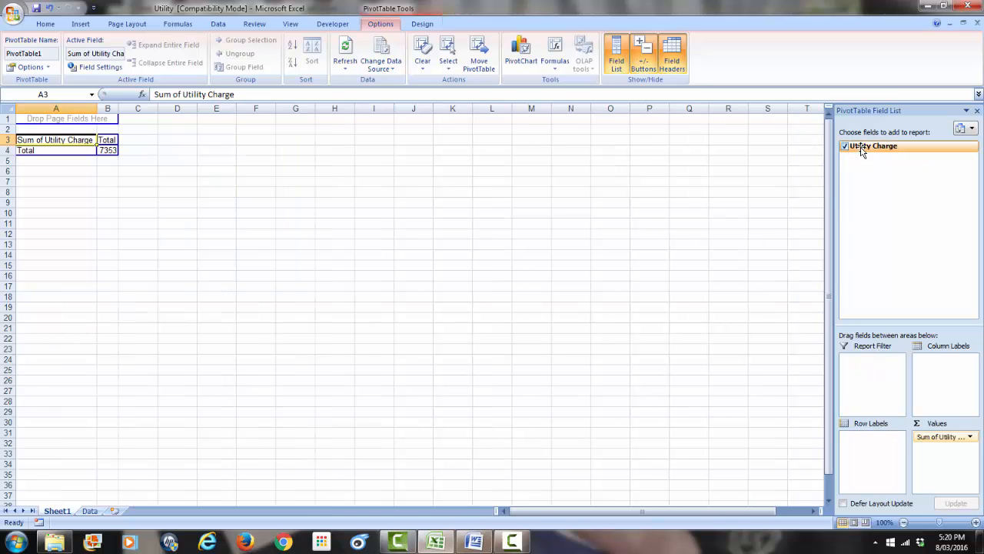
{"action": "left_click_drag", "start_coordinate": [863, 151], "coordinate": [865, 450]}
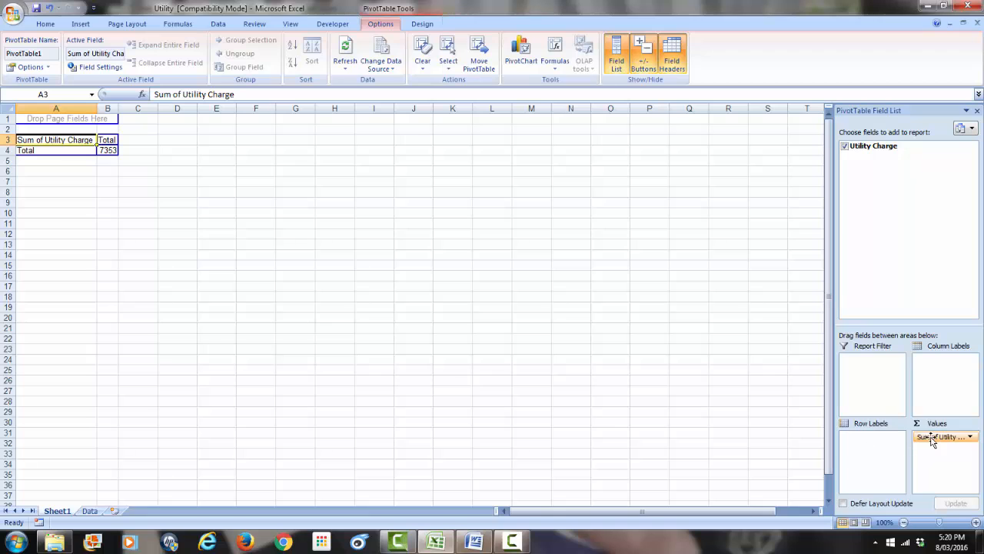
{"action": "left_click_drag", "start_coordinate": [933, 440], "coordinate": [869, 440]}
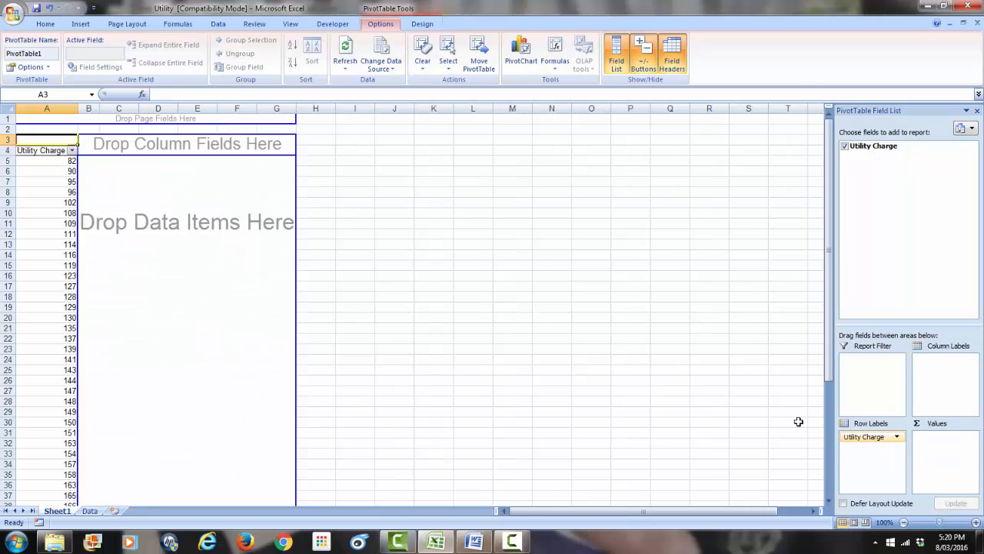
- Group the Utility Charge row values starting at 80 and ending at 220, in intervals of 20
{"action": "mouse_move", "coordinate": [828, 349]}
{"action": "left_mouse_down"}
{"action": "mouse_move", "coordinate": [829, 377]}
{"action": "mouse_move", "coordinate": [830, 366]}
{"action": "left_mouse_up"}
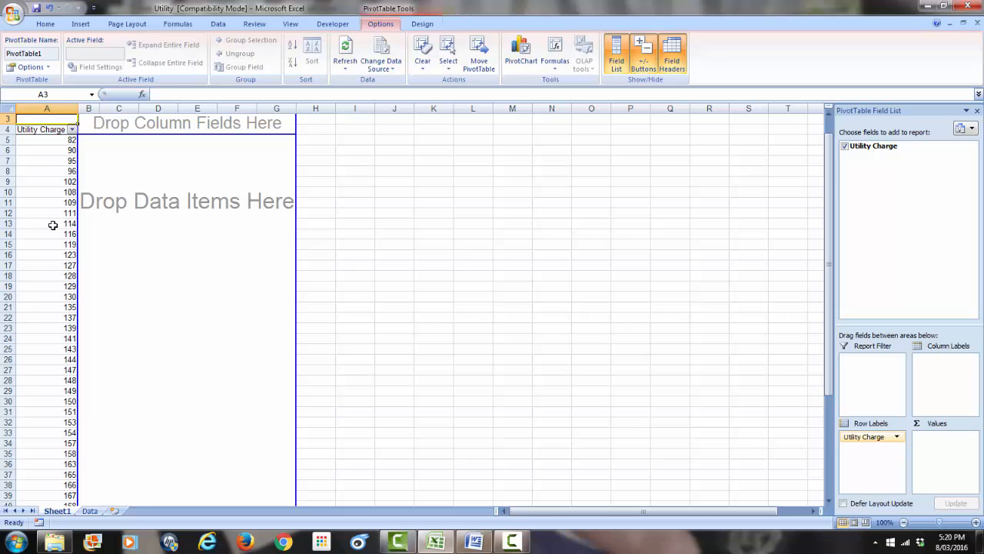
{"action": "left_click", "coordinate": [55, 182]}
{"action": "right_click", "coordinate": [54, 181]}
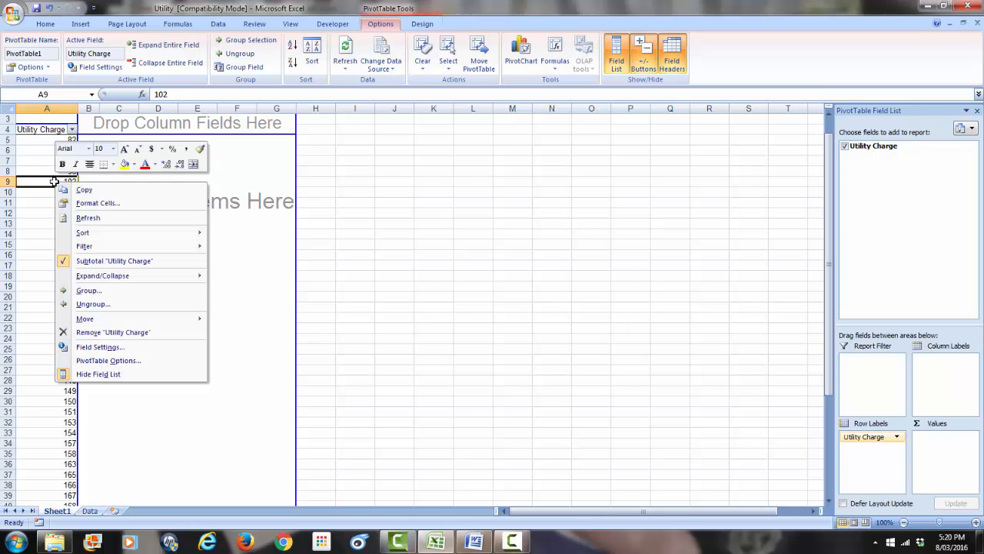
{"action": "left_click", "coordinate": [120, 290]}
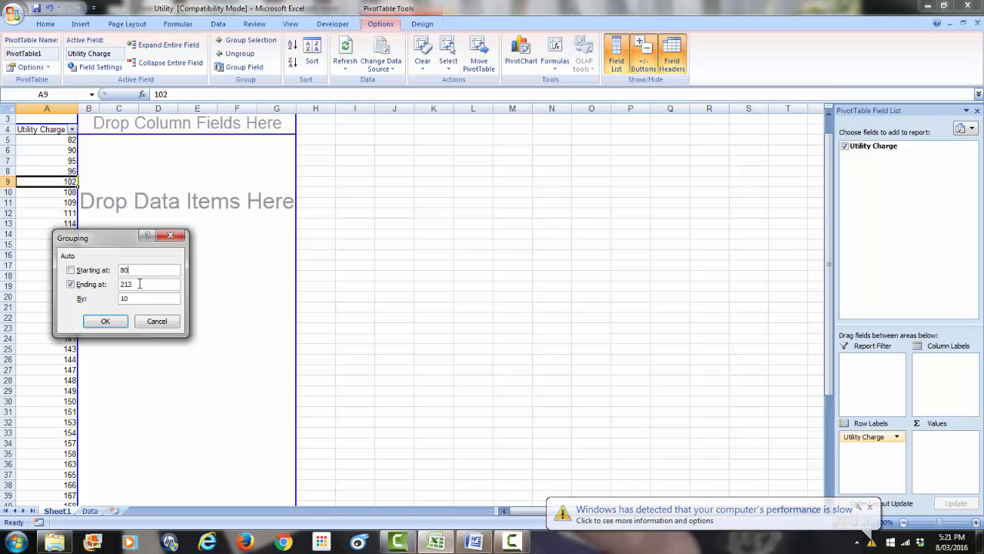
{"action": "left_click", "coordinate": [138, 285]}
{"action": "type", "text": "2"}
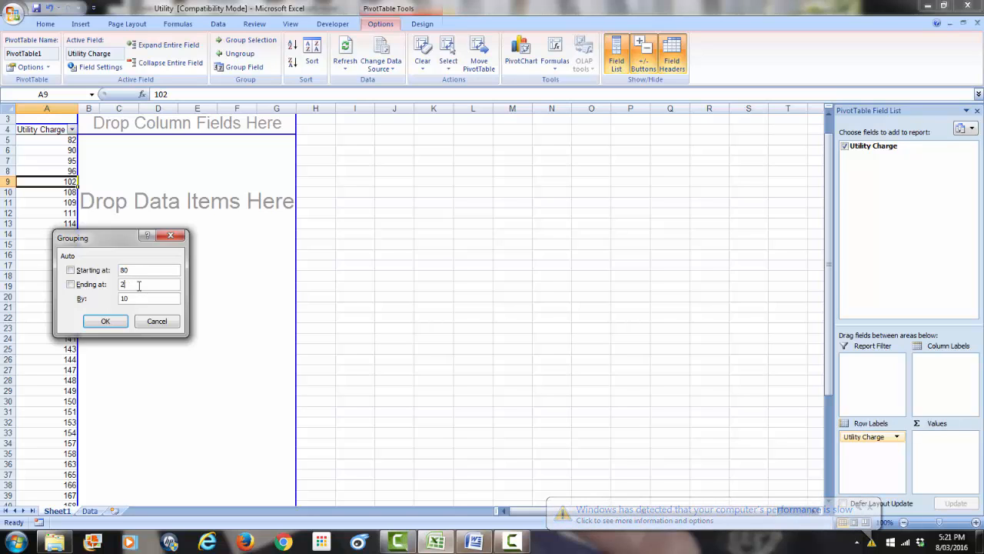
{"action": "type", "text": "20"}
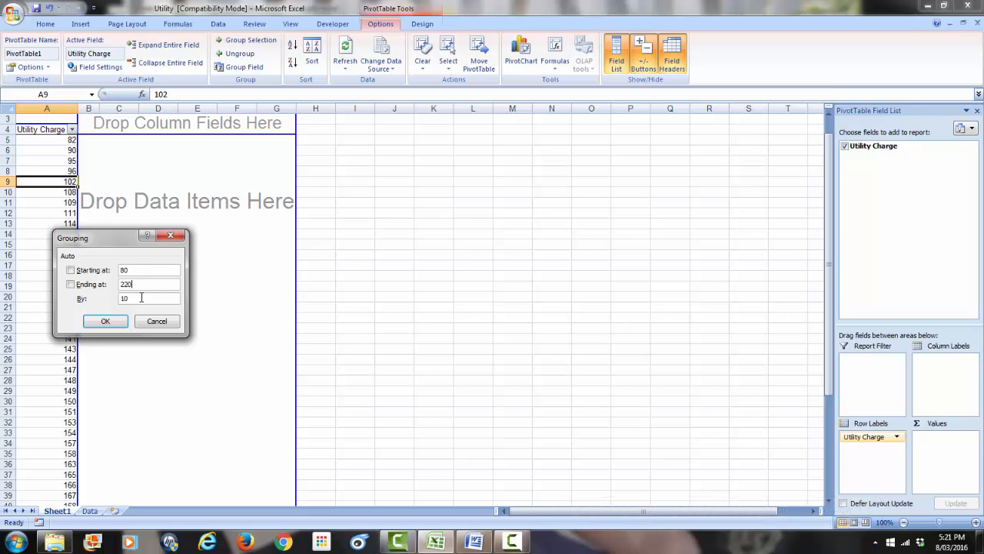
{"action": "key", "text": "Tab"}
{"action": "left_click", "coordinate": [108, 321]}
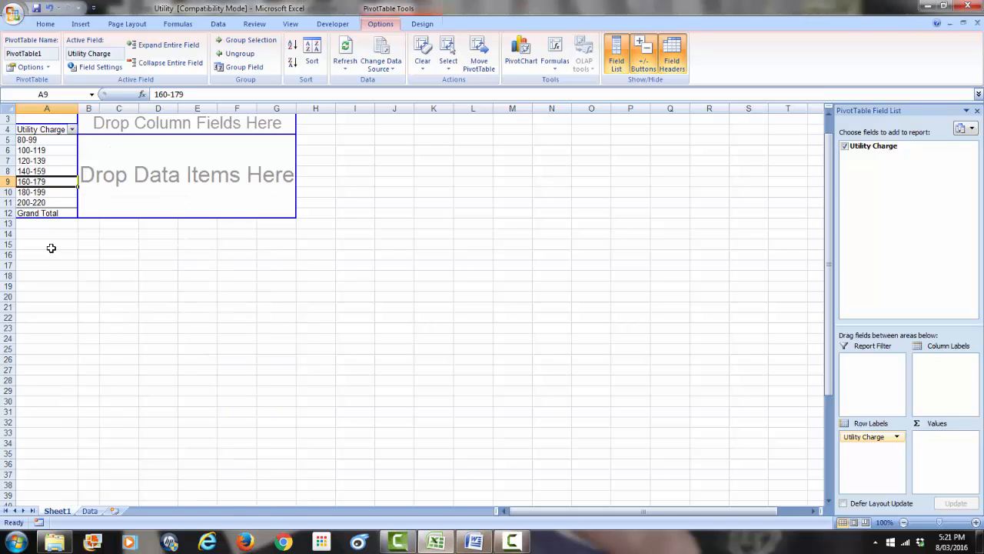
- Select the grouped charge classes and add Utility Charge to the PivotTable's values area as a count
{"action": "left_click", "coordinate": [51, 246]}
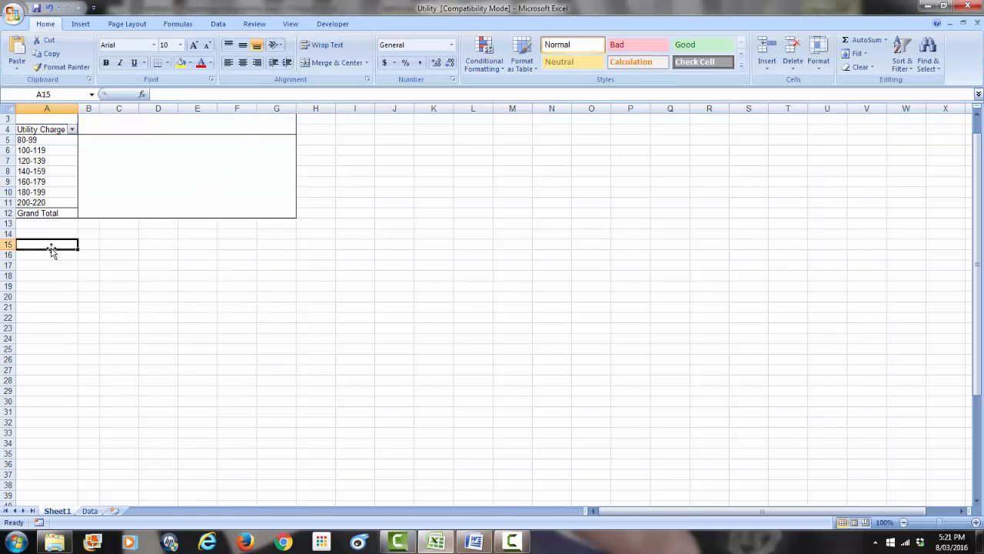
{"action": "left_click_drag", "start_coordinate": [51, 140], "coordinate": [52, 197]}
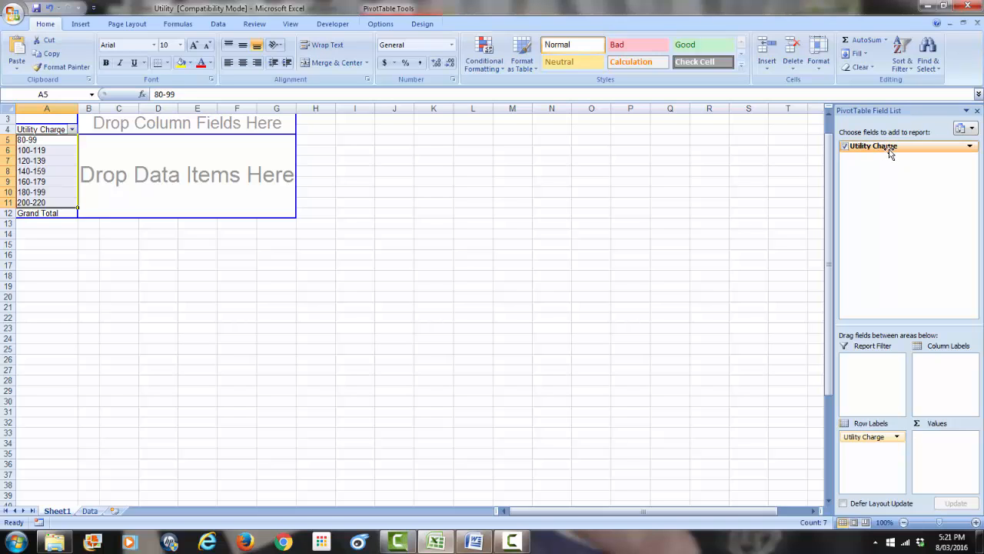
{"action": "left_click_drag", "start_coordinate": [891, 151], "coordinate": [940, 441]}
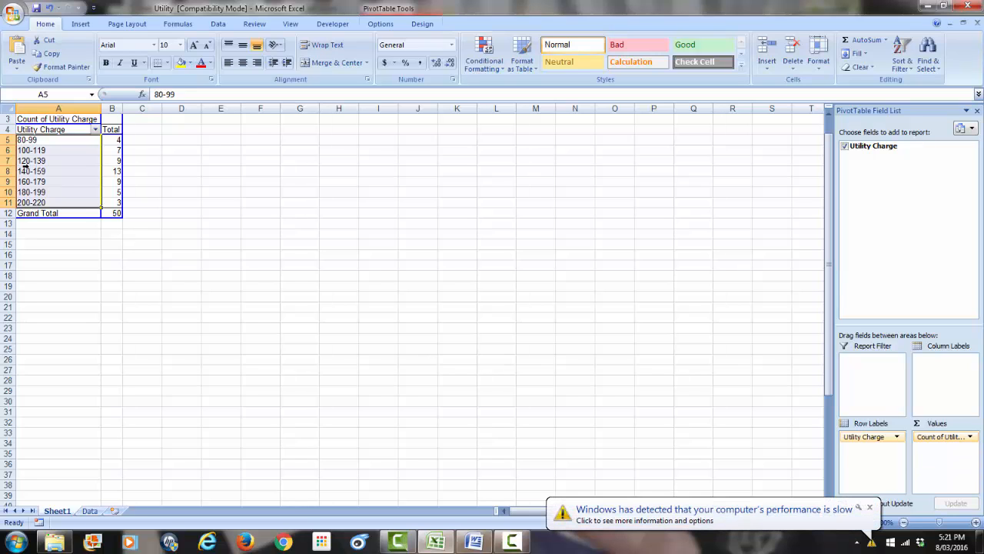
- Examine the frequency counts for the individual Utility Charge classes in the Total column
{"action": "left_click", "coordinate": [118, 150]}
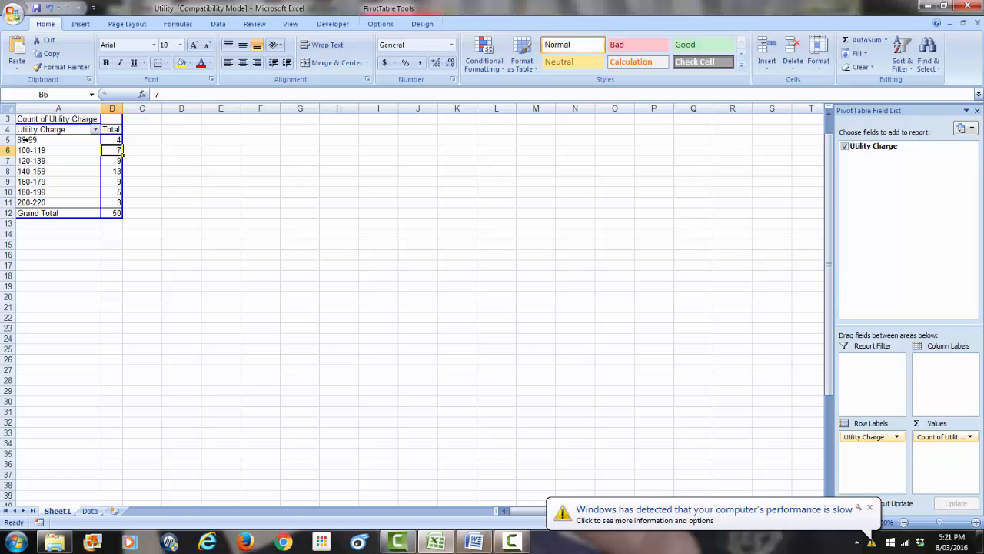
{"action": "left_click", "coordinate": [116, 140]}
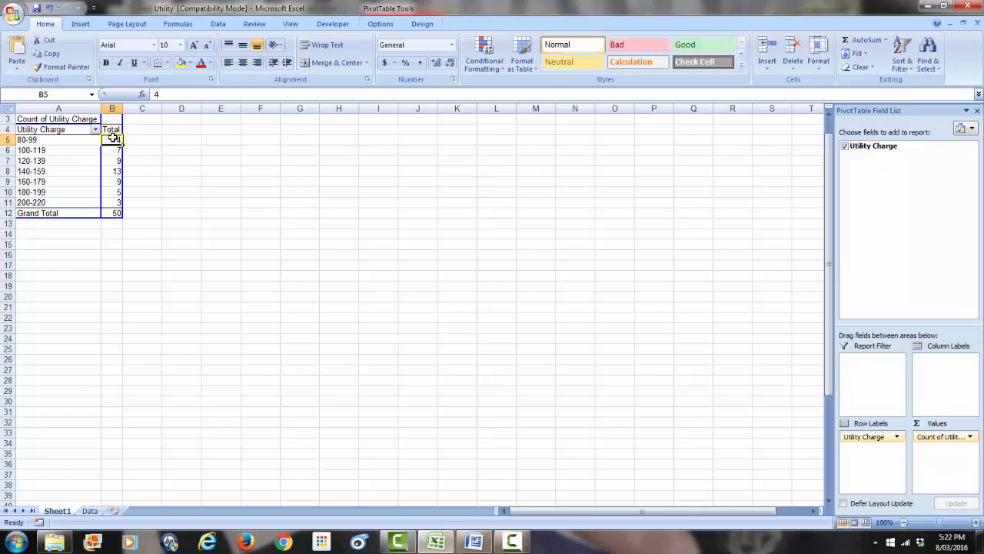
{"action": "mouse_move", "coordinate": [113, 139]}
{"action": "left_click", "coordinate": [113, 169]}
{"action": "left_click", "coordinate": [112, 202]}
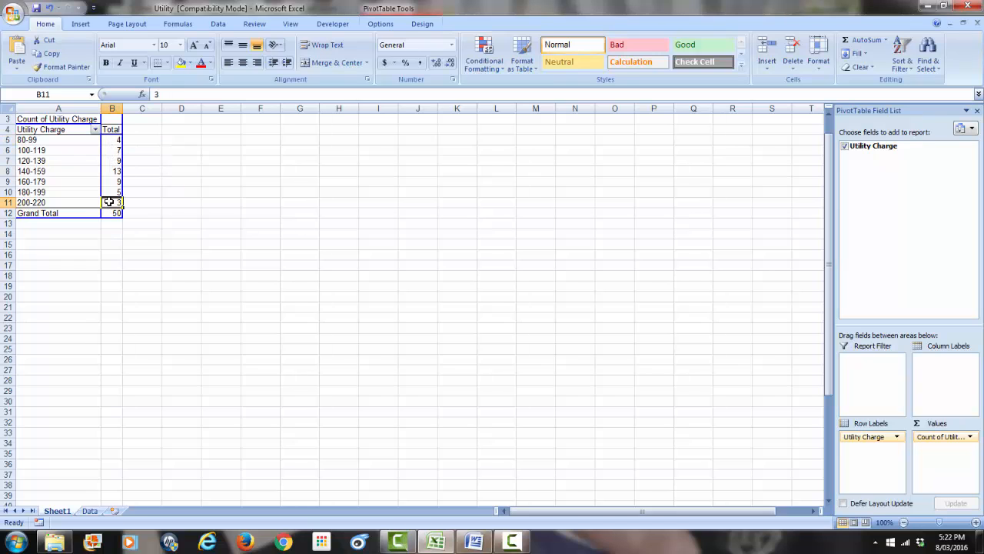
- Show the PivotTable's Count of Utility Charge values as % of column
{"action": "left_click", "coordinate": [112, 140]}
{"action": "right_click", "coordinate": [112, 140]}
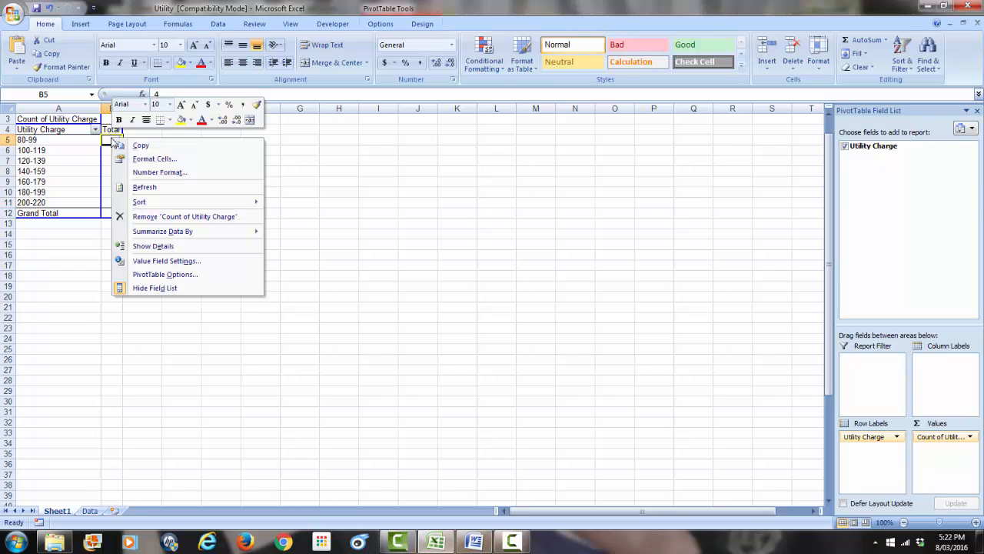
{"action": "mouse_move", "coordinate": [160, 233]}
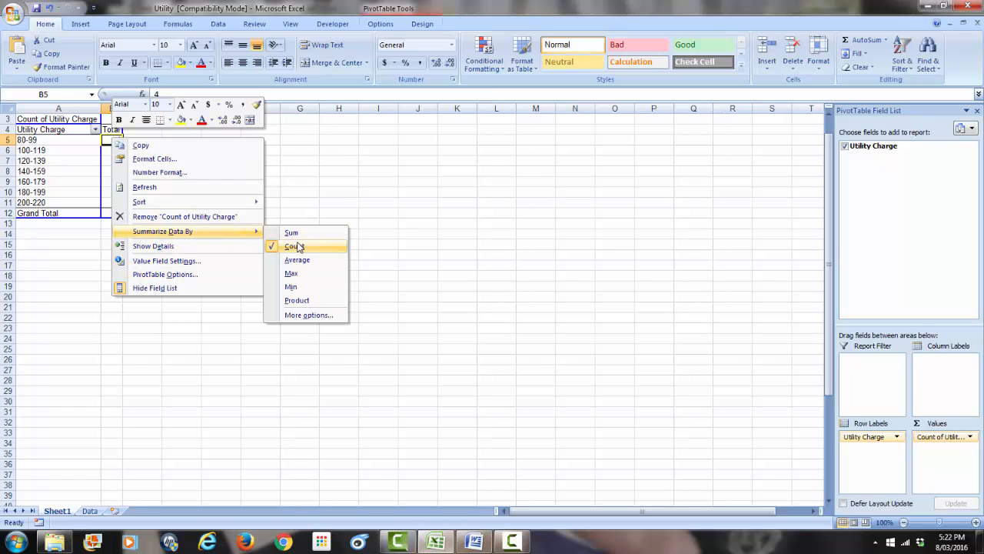
{"action": "left_click", "coordinate": [296, 315]}
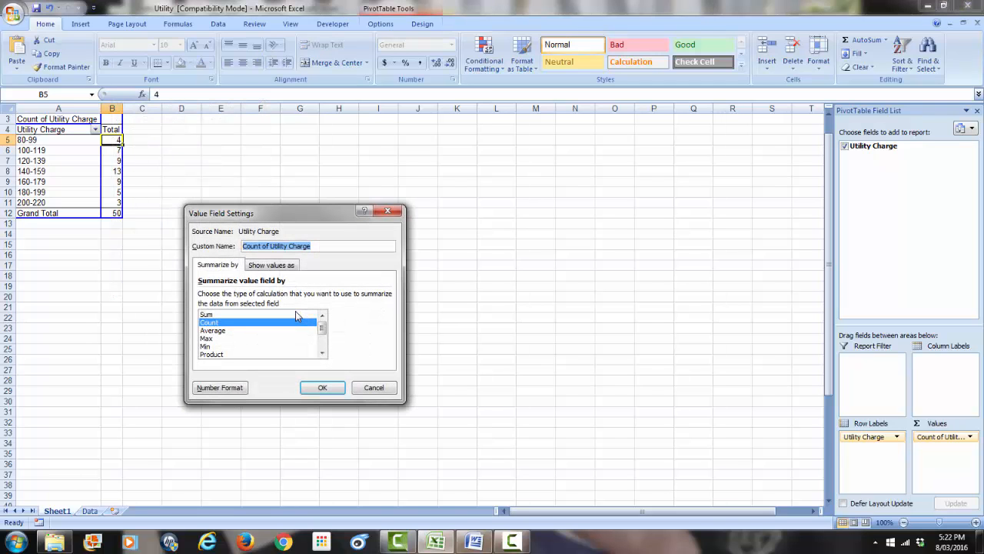
{"action": "left_click", "coordinate": [287, 266]}
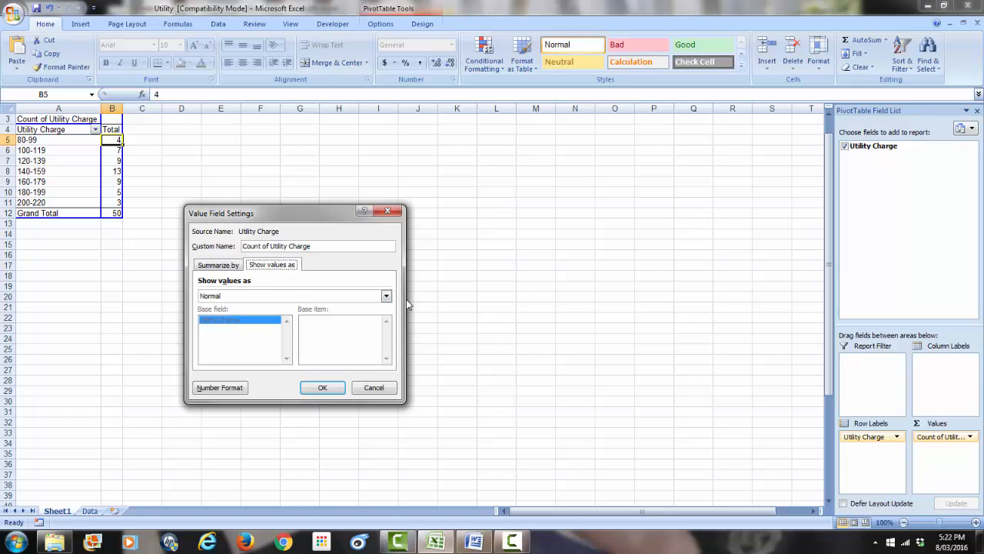
{"action": "left_click", "coordinate": [386, 297]}
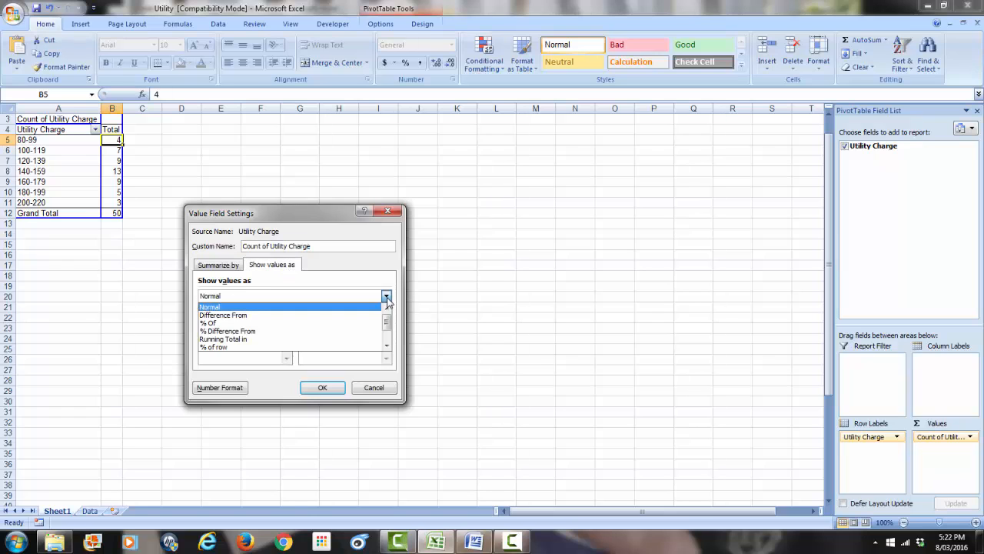
{"action": "left_click", "coordinate": [386, 348]}
{"action": "left_click", "coordinate": [386, 348]}
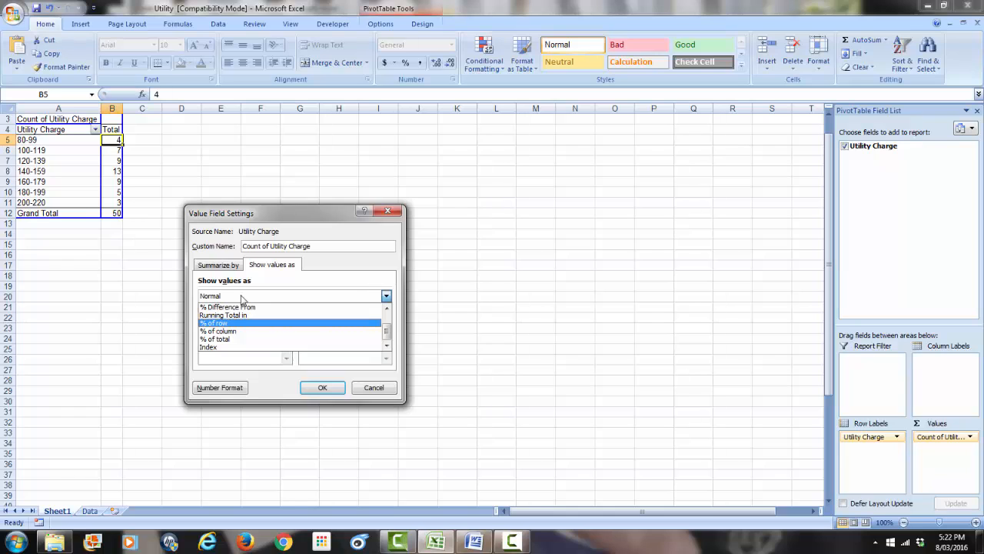
{"action": "left_click", "coordinate": [231, 332]}
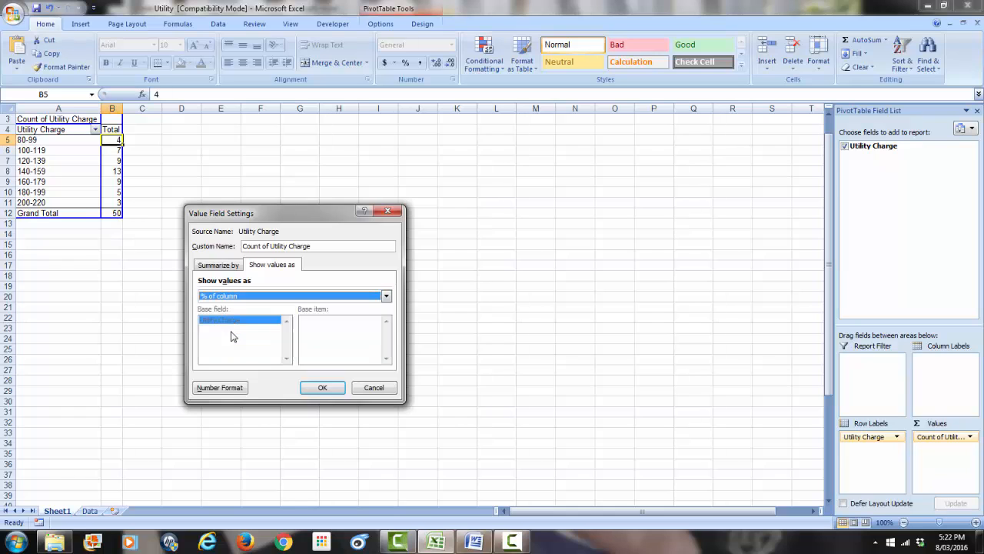
{"action": "left_click", "coordinate": [324, 387]}
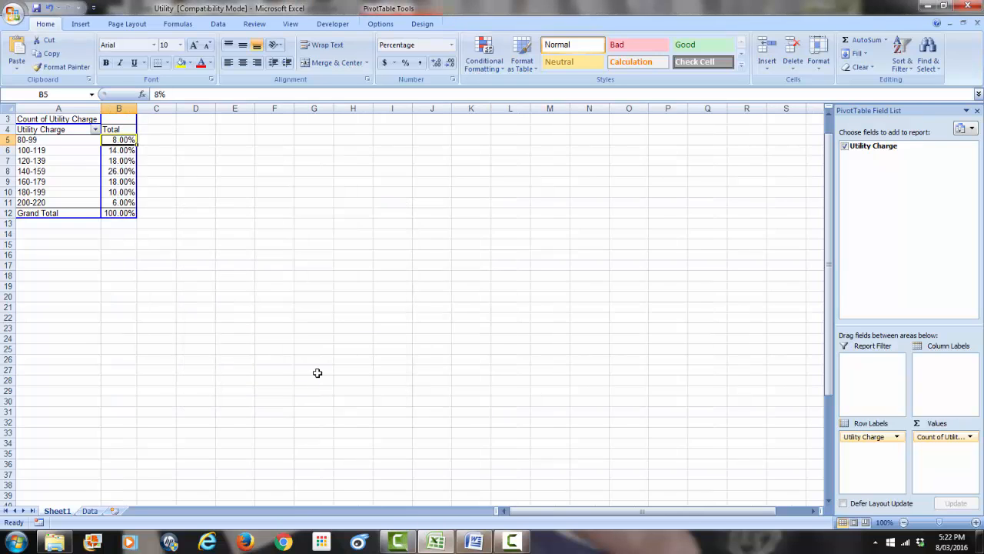
- Deselect the PivotTable and dismiss the color scheme prompt without changing the scheme
{"action": "left_click", "coordinate": [104, 286]}
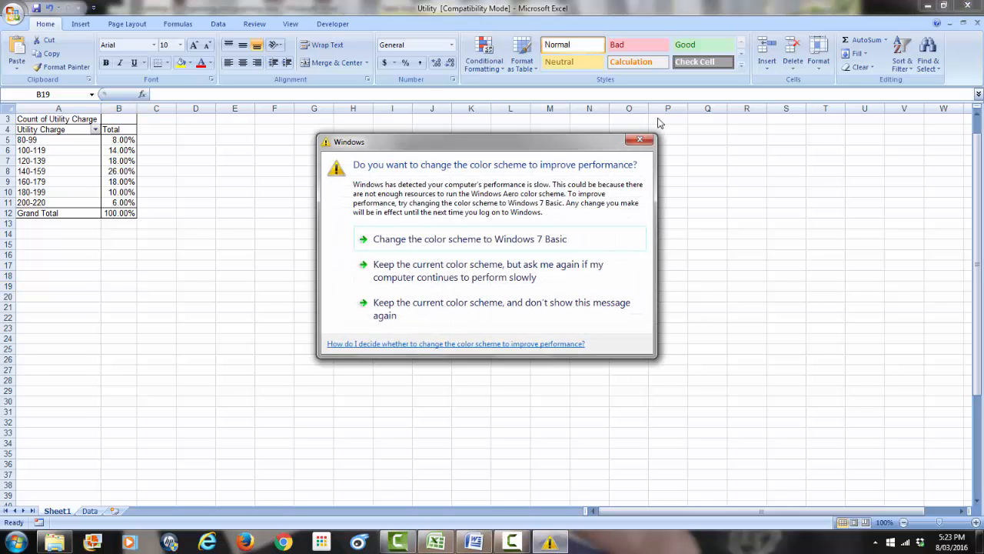
{"action": "left_click", "coordinate": [642, 140]}
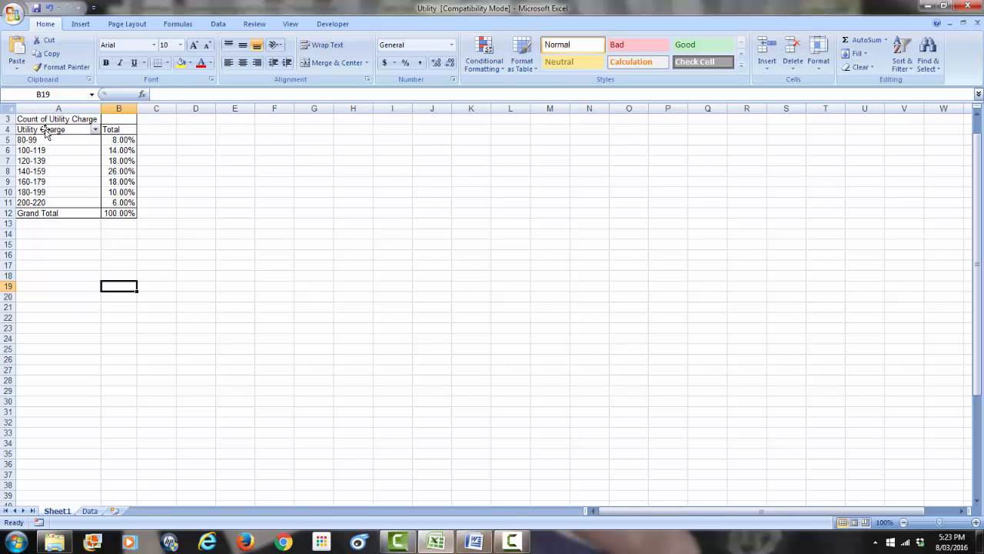
{"action": "left_click_drag", "start_coordinate": [46, 132], "coordinate": [112, 196]}
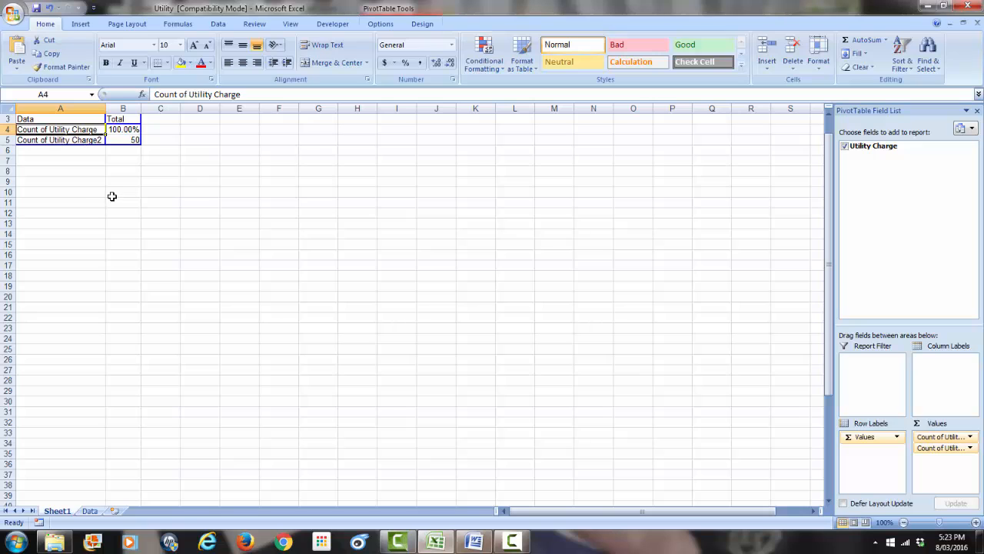
{"action": "key", "text": "ctrl+z"}
{"action": "left_click", "coordinate": [80, 151]}
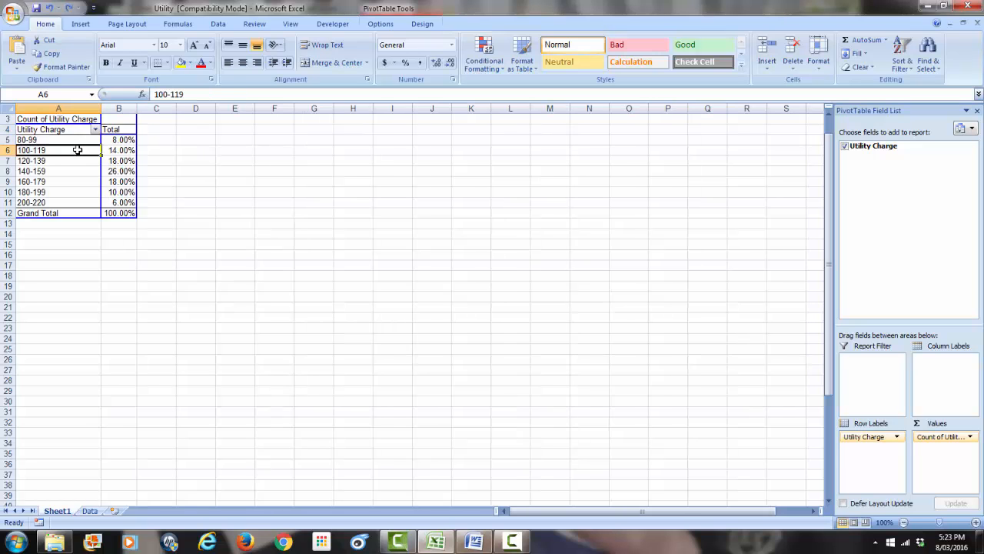
- Insert a clustered column PivotChart of the utility charge percentages and, with its filter pane closed, move it closer to the table
{"action": "left_click_drag", "start_coordinate": [128, 213], "coordinate": [33, 135]}
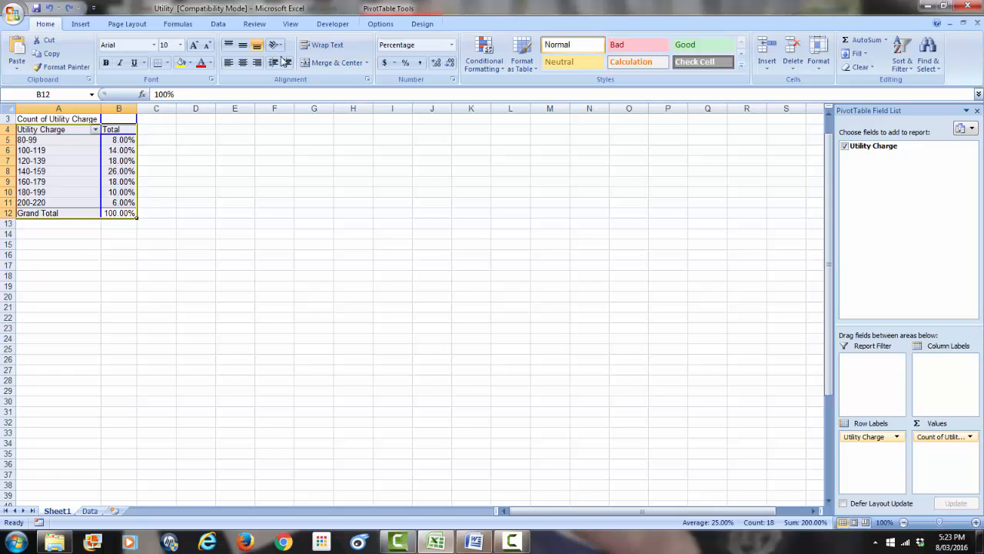
{"action": "left_click", "coordinate": [387, 6]}
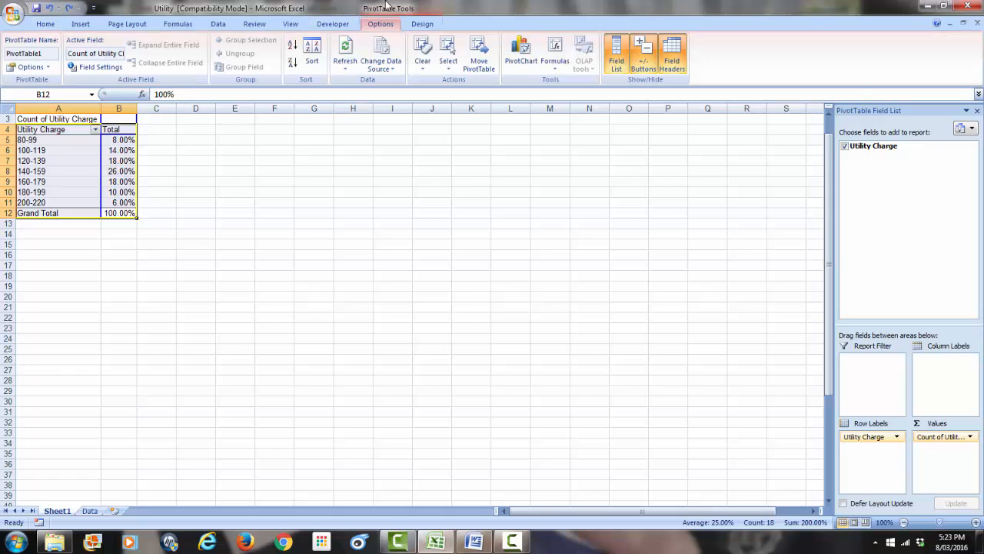
{"action": "left_click", "coordinate": [524, 52]}
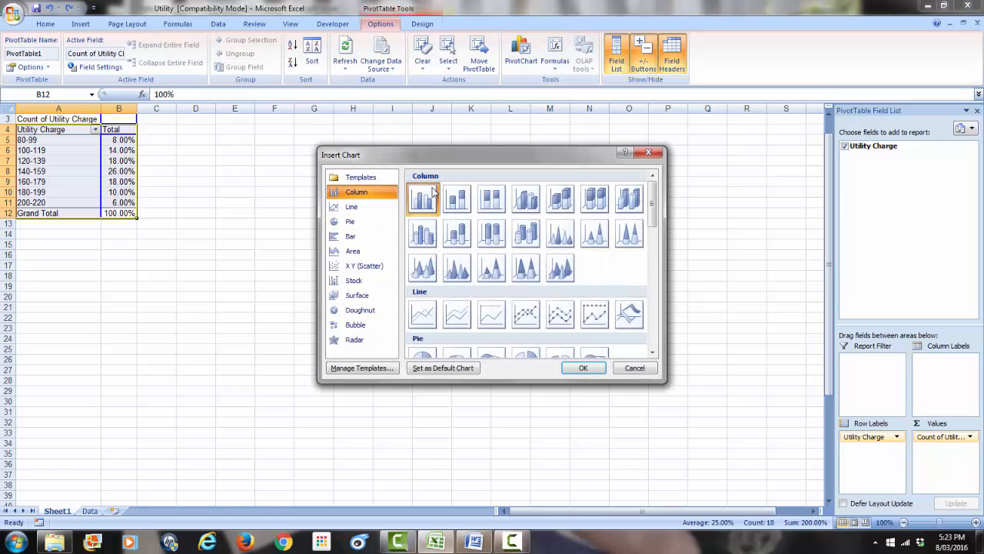
{"action": "left_click", "coordinate": [580, 368]}
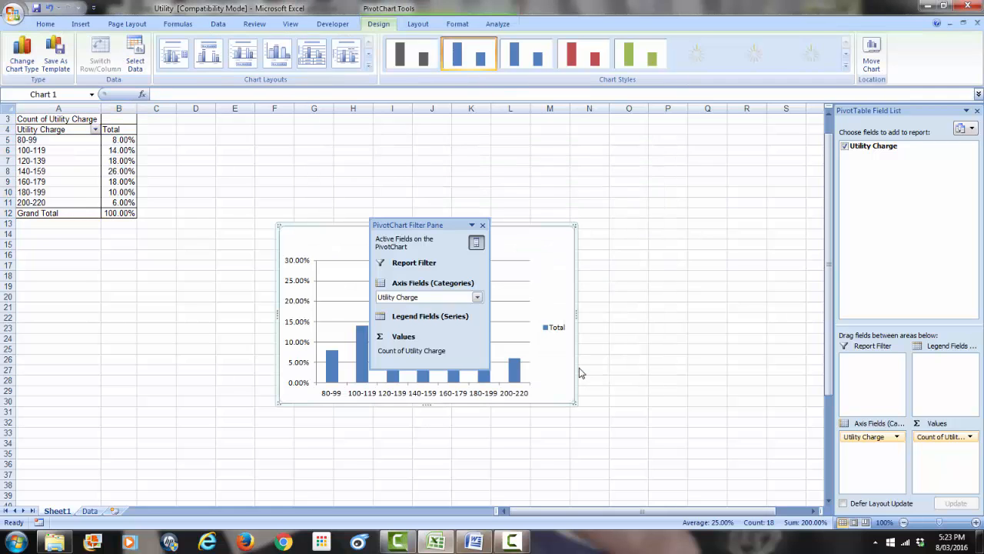
{"action": "left_click", "coordinate": [482, 225]}
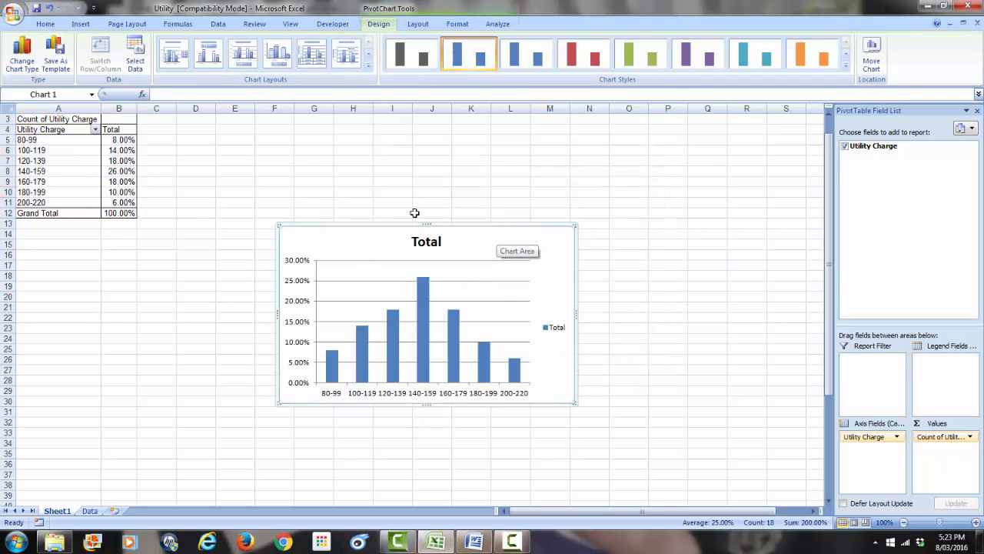
{"action": "left_click_drag", "start_coordinate": [407, 225], "coordinate": [304, 209]}
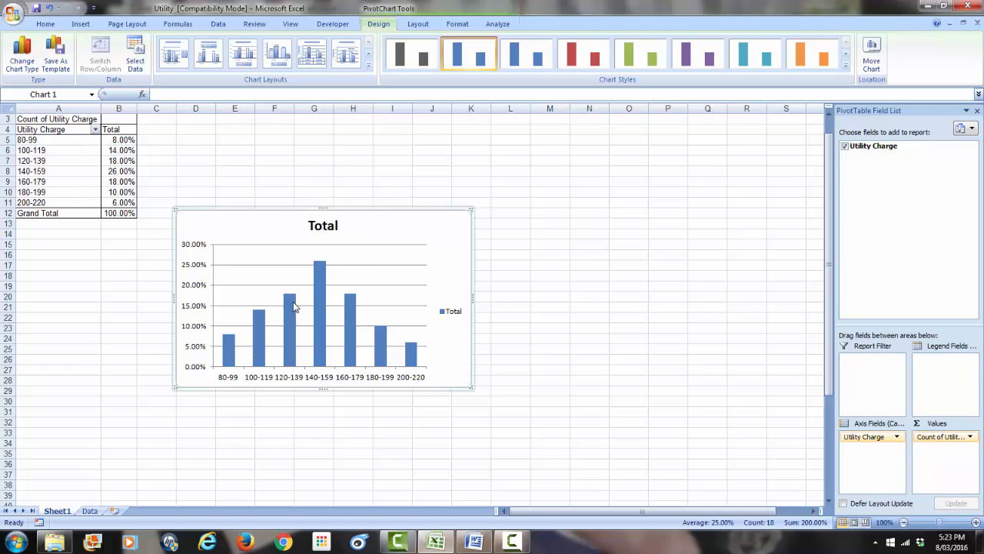
- Set the gap width of the chart's Total data series to 0% so the columns form a histogram
{"action": "mouse_move", "coordinate": [294, 307]}
{"action": "left_click", "coordinate": [292, 345]}
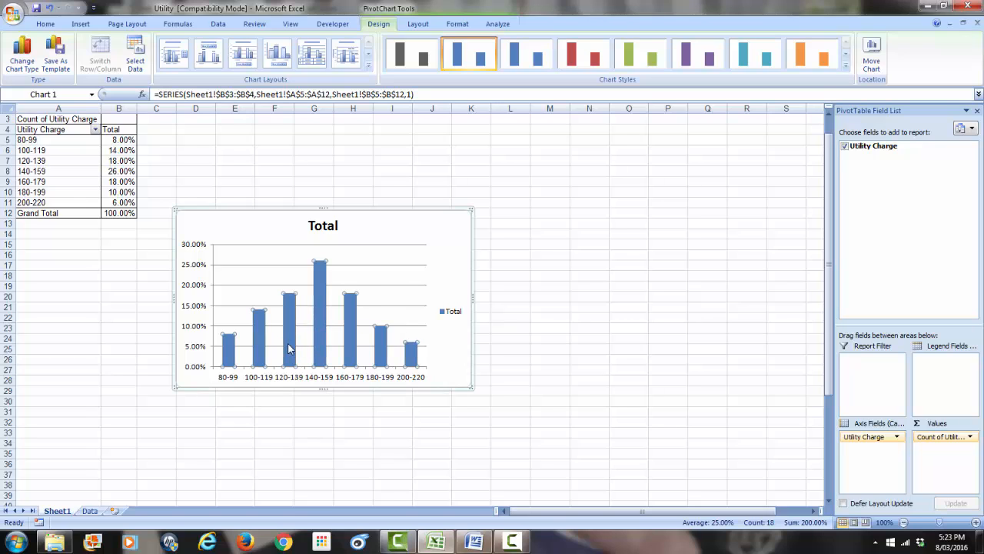
{"action": "right_click", "coordinate": [289, 347]}
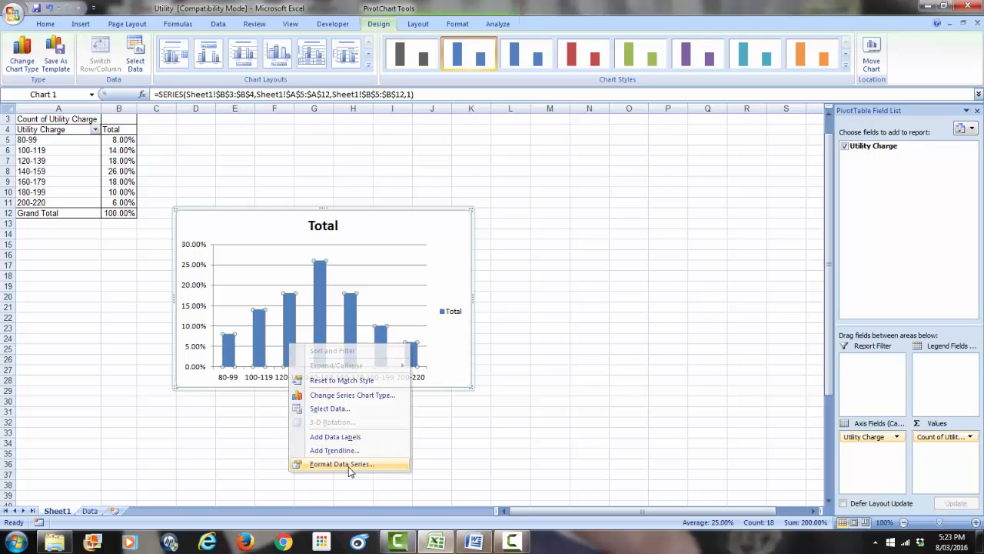
{"action": "left_click", "coordinate": [348, 468]}
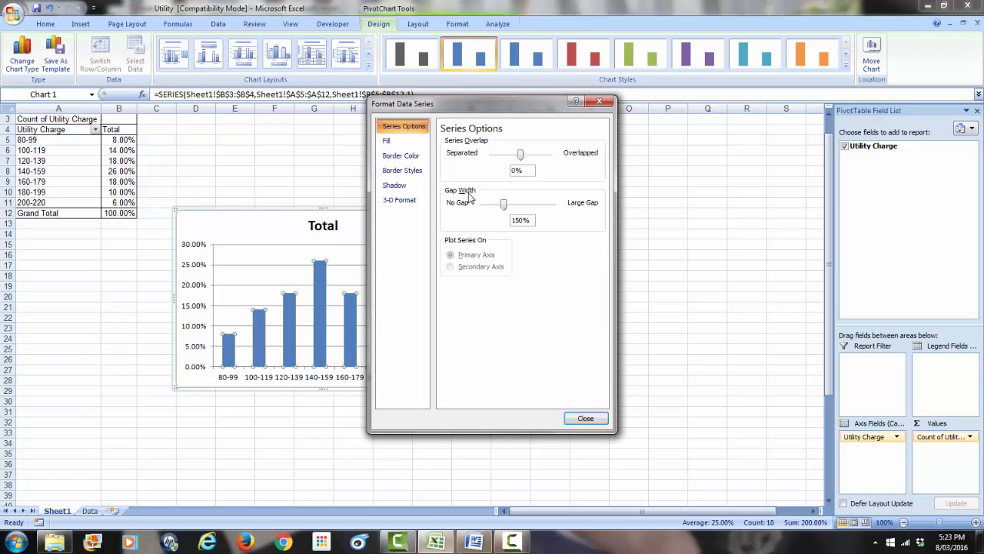
{"action": "left_click_drag", "start_coordinate": [503, 206], "coordinate": [482, 203]}
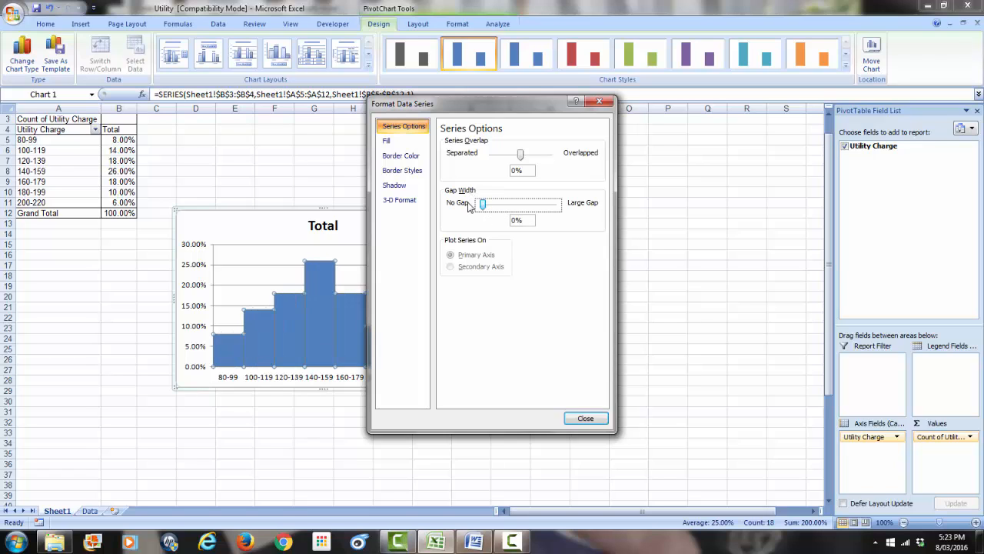
{"action": "left_click", "coordinate": [588, 422]}
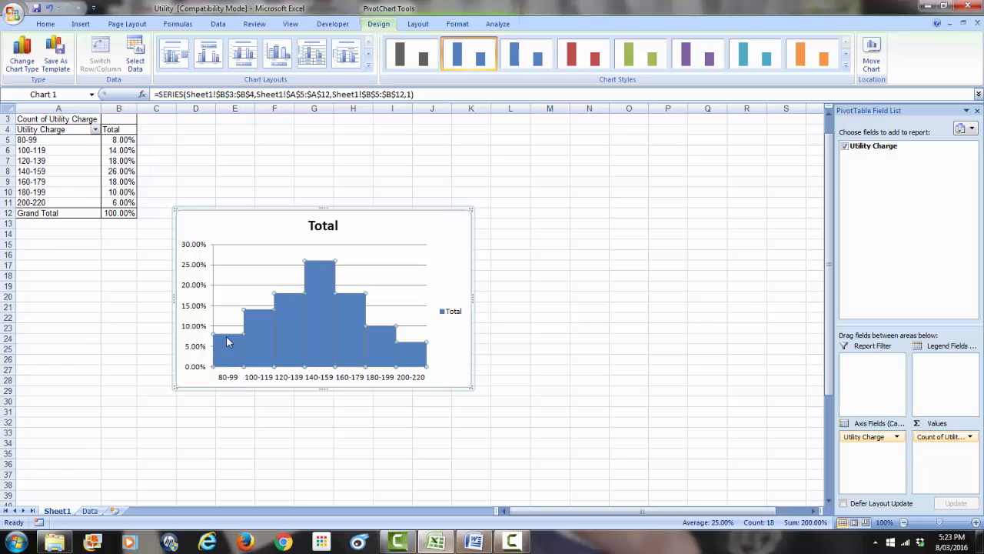
{"action": "mouse_move", "coordinate": [221, 345]}
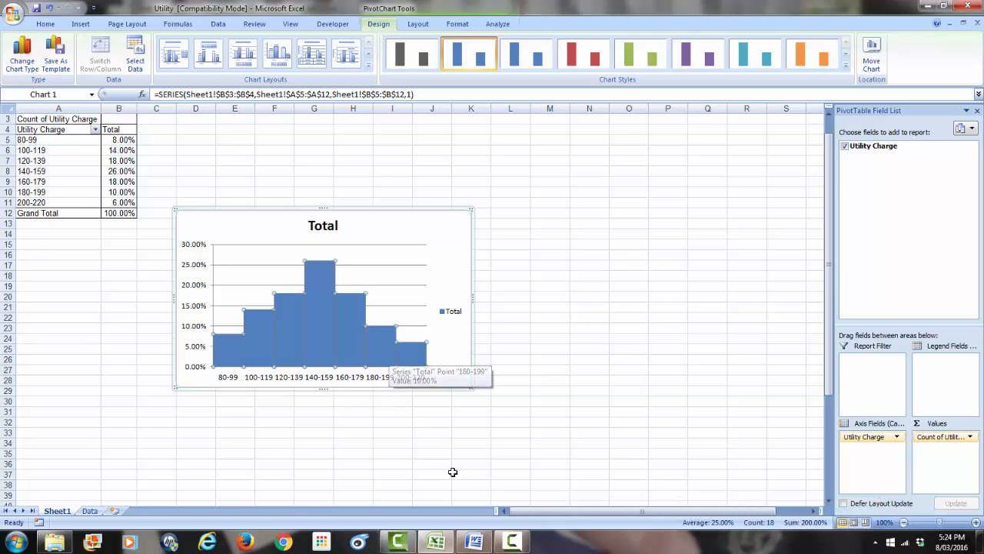
{"action": "left_click", "coordinate": [513, 542]}
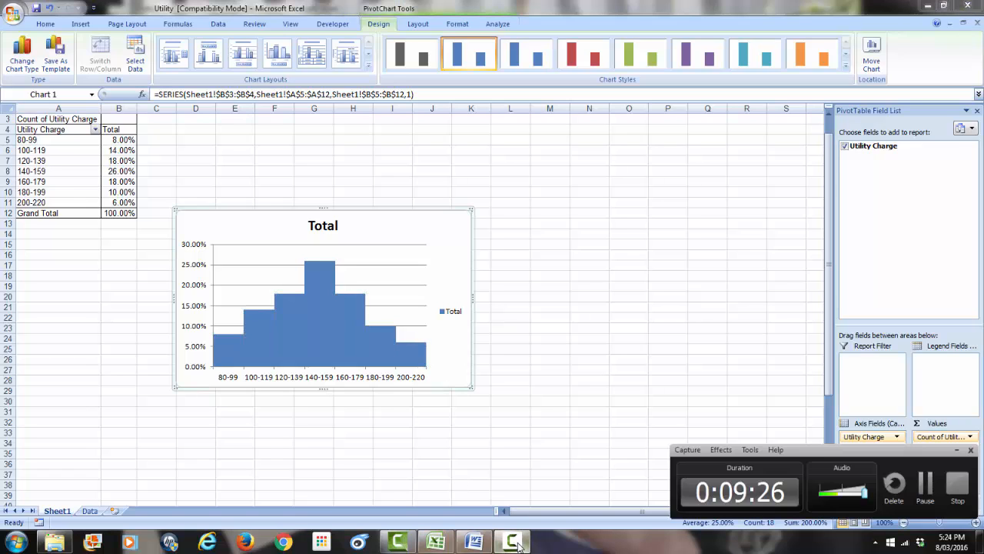